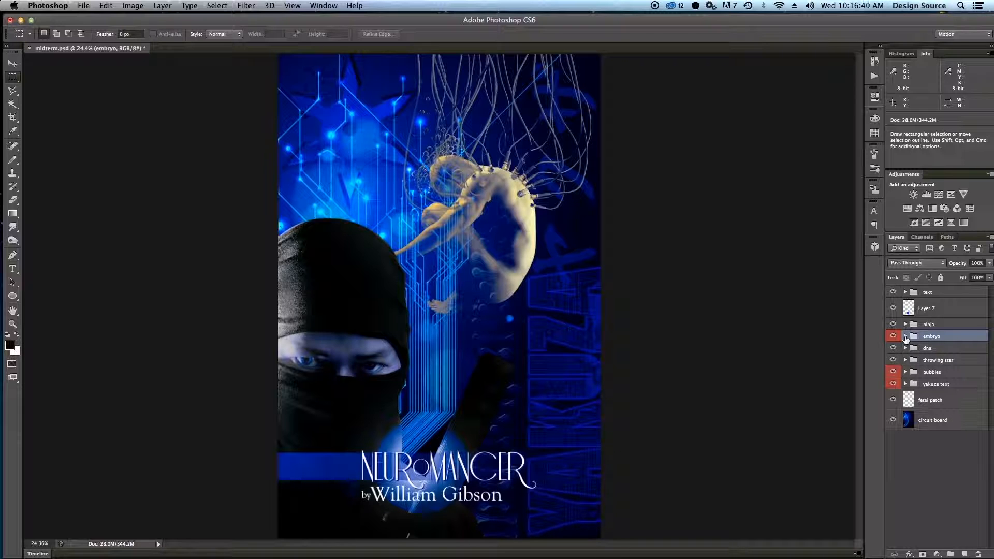
Expand the embryo group and select the fetal position layer's mask.
left_click(905, 336)
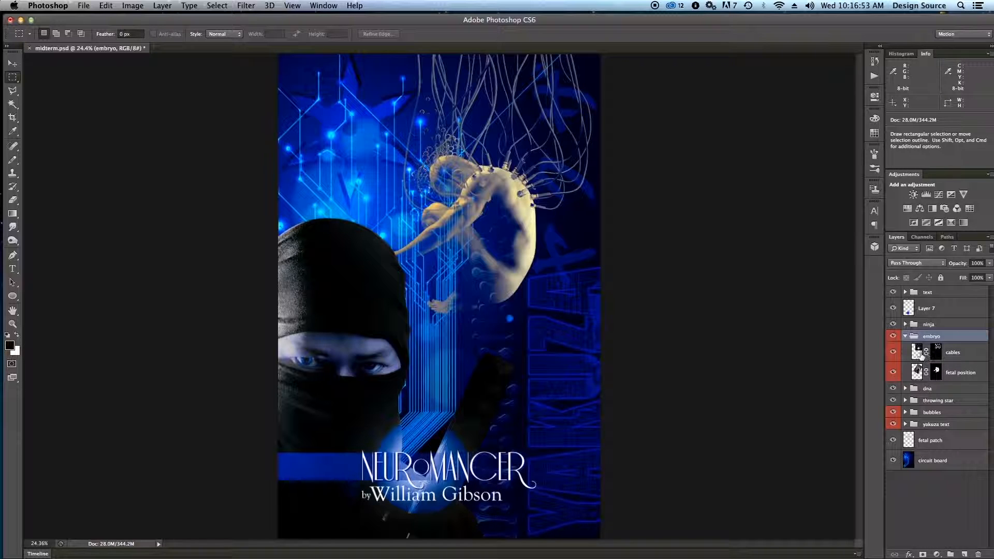
left_click_drag(920, 355, 948, 366)
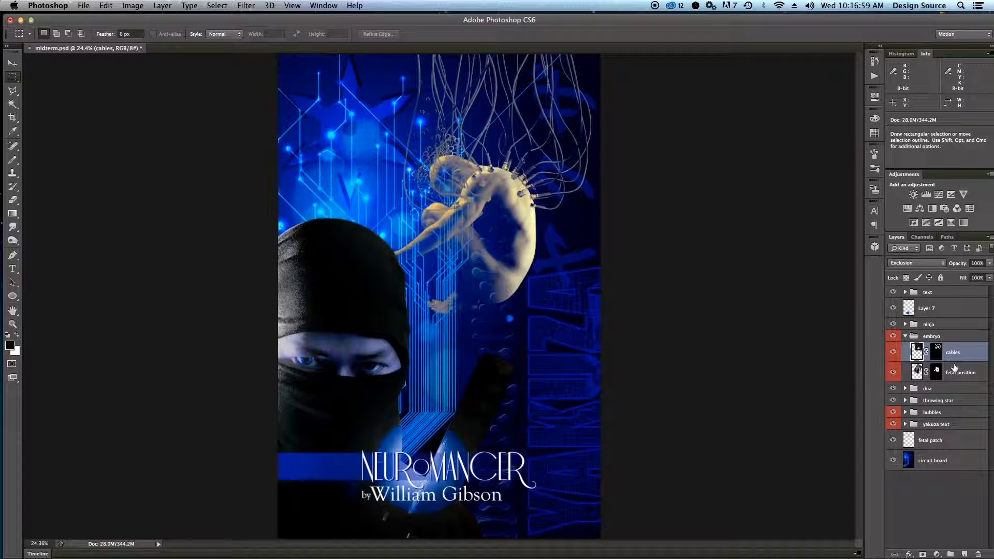
left_click(935, 372)
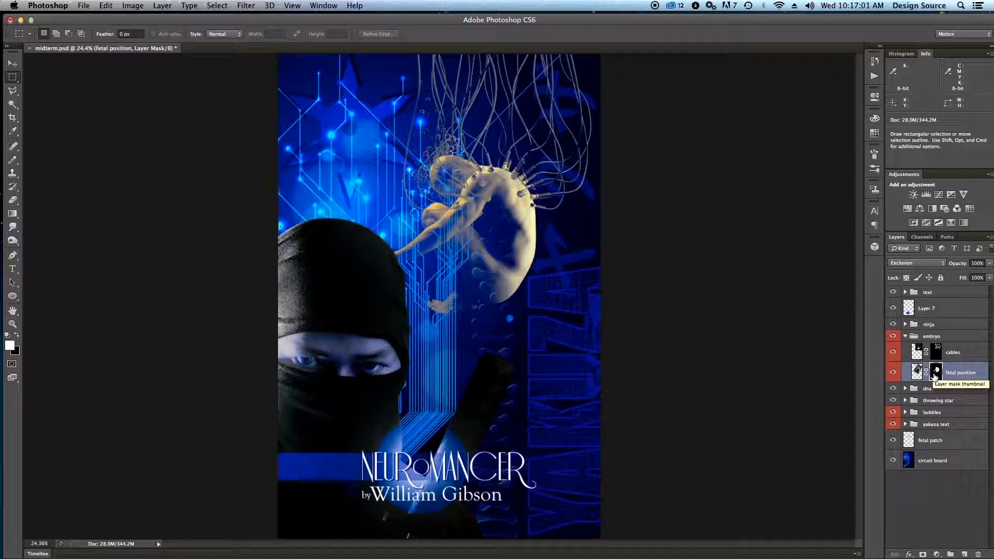
View the cables layer's mask on its own in the canvas, and return to the full composite.
left_click(936, 352)
key("alt")
left_click(936, 353, "alt")
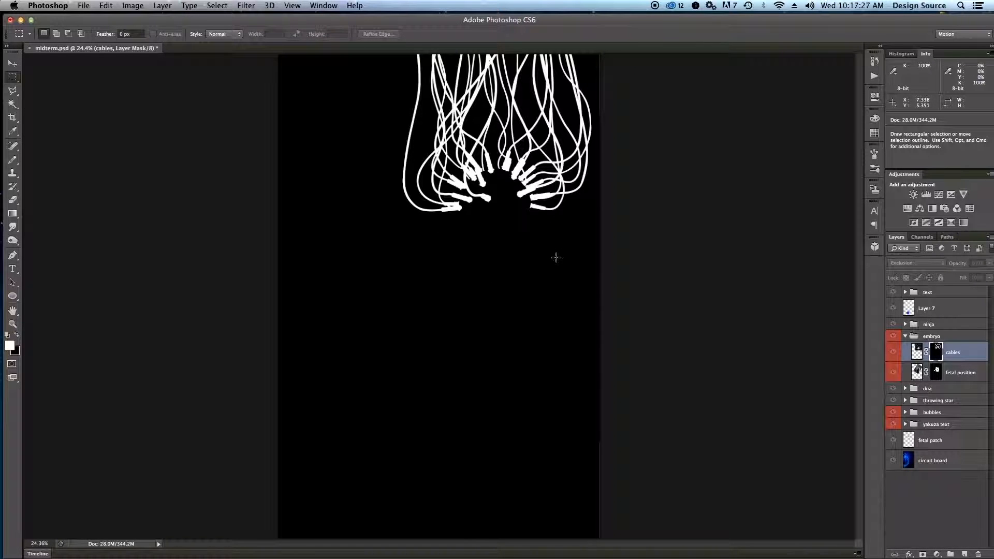
key("alt")
left_click(938, 353, "alt")
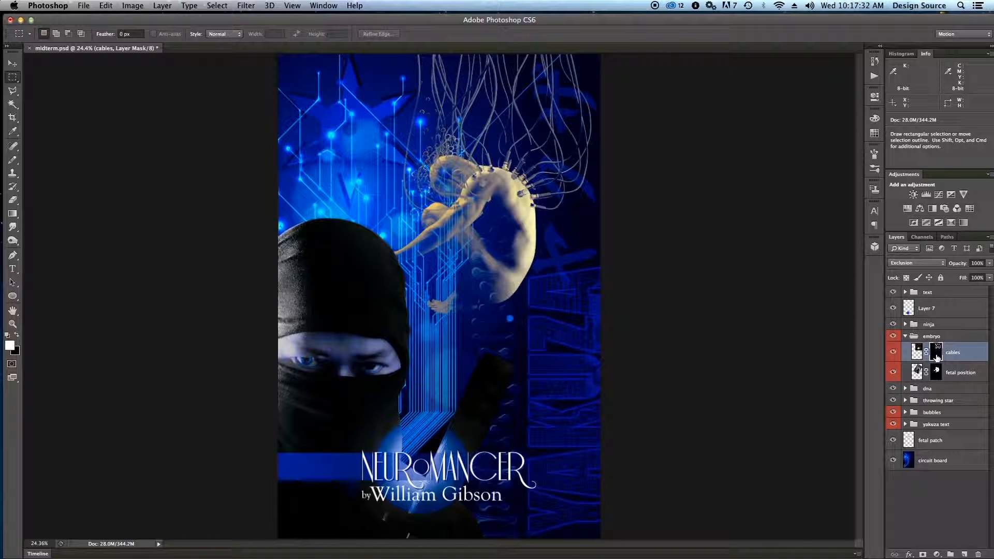
Load the cables layer's mask as a selection, and clear that selection.
left_click(937, 357, "super")
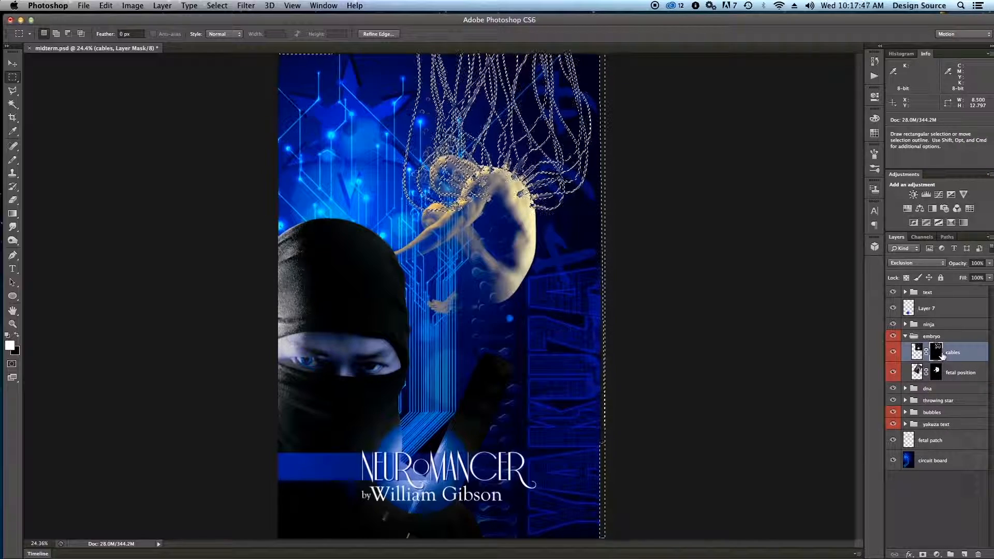
key("super+d")
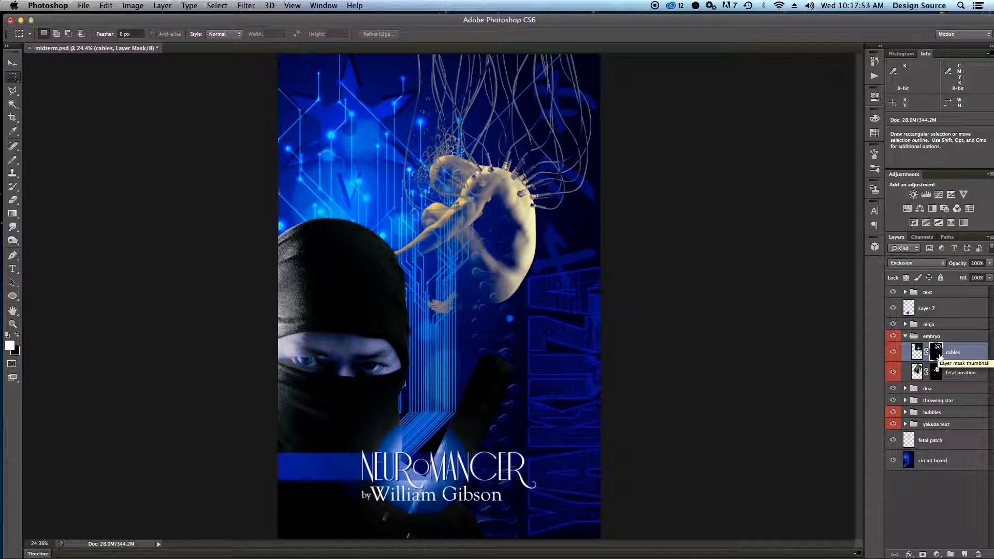
left_click_drag(939, 358, 940, 360)
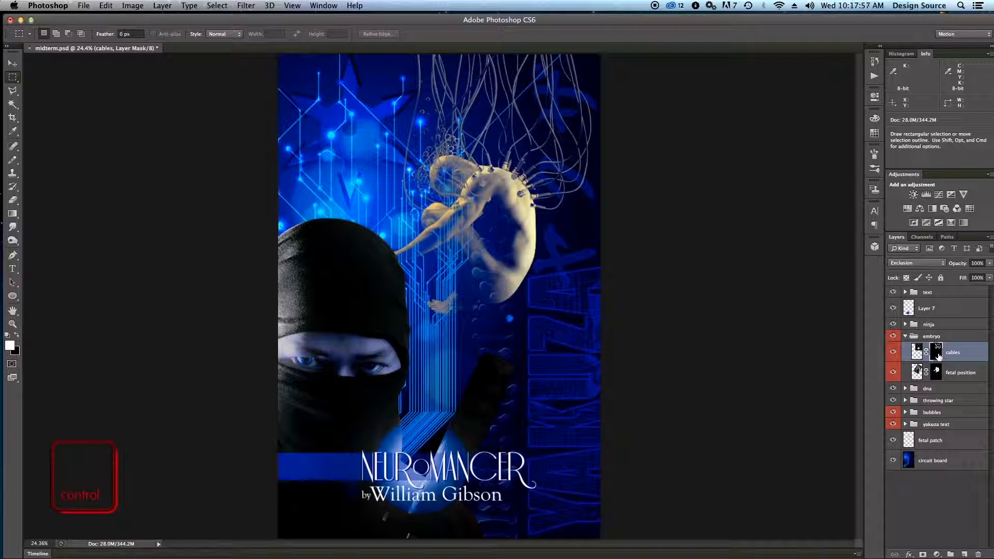
Disable the cables layer's mask to see the unmasked image, and enable it again.
left_click(938, 356, "ctrl")
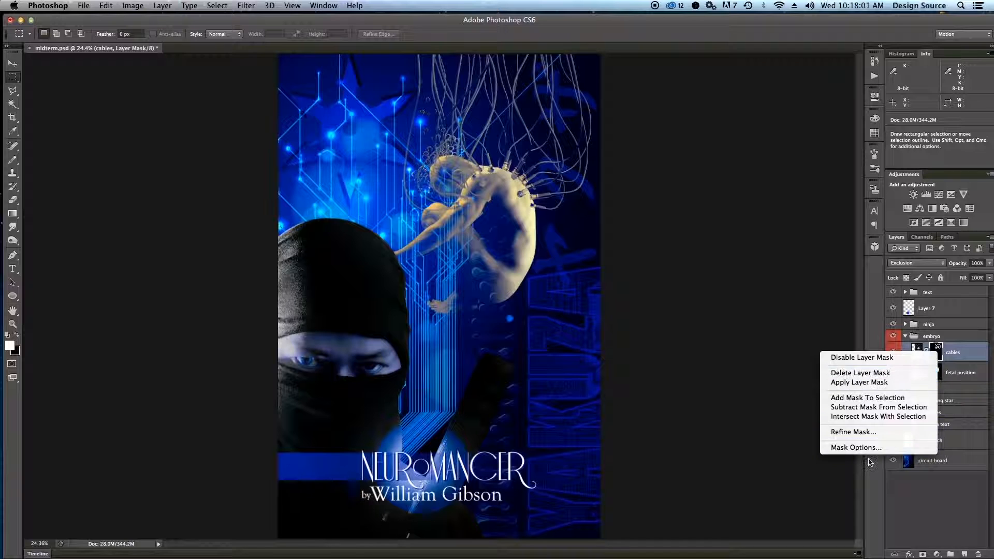
left_click(855, 361)
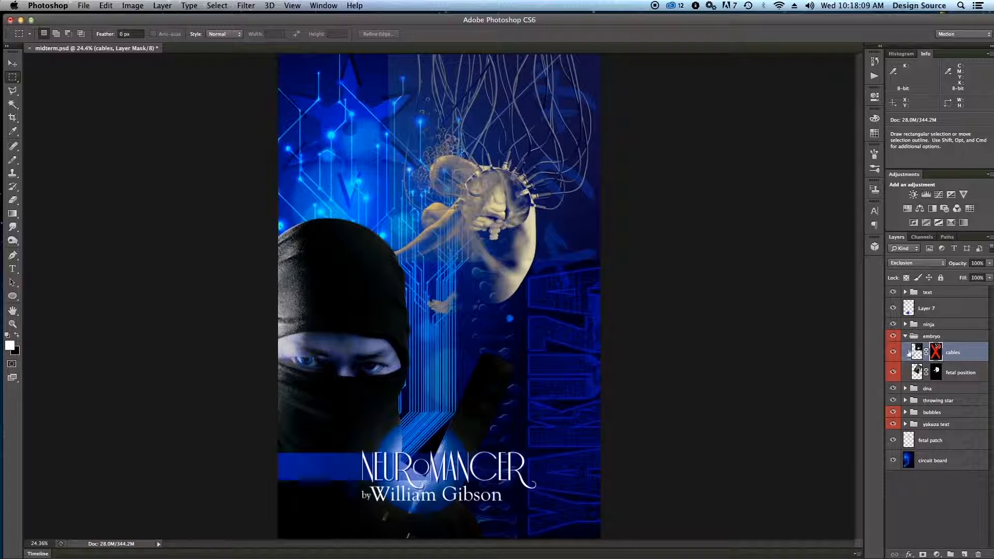
right_click(938, 356)
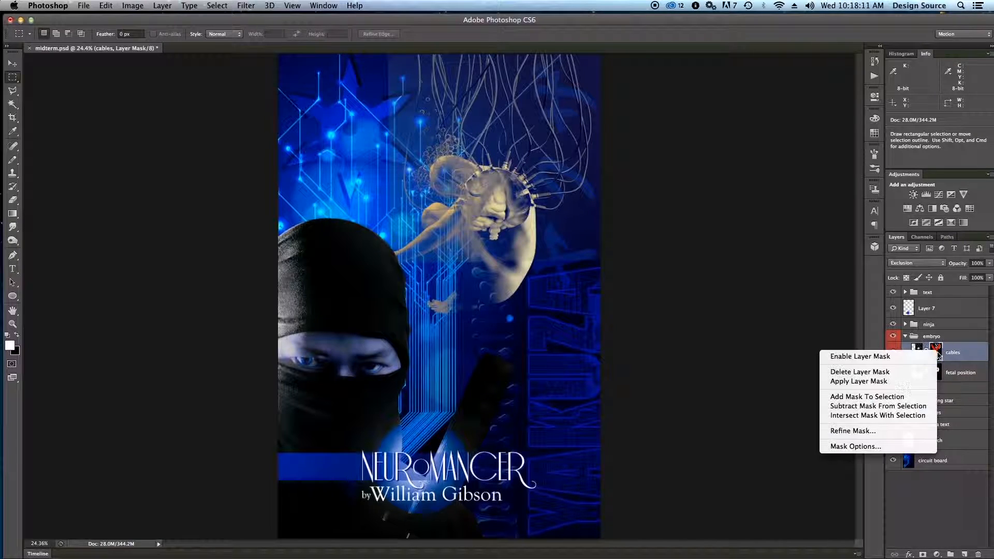
left_click(902, 357)
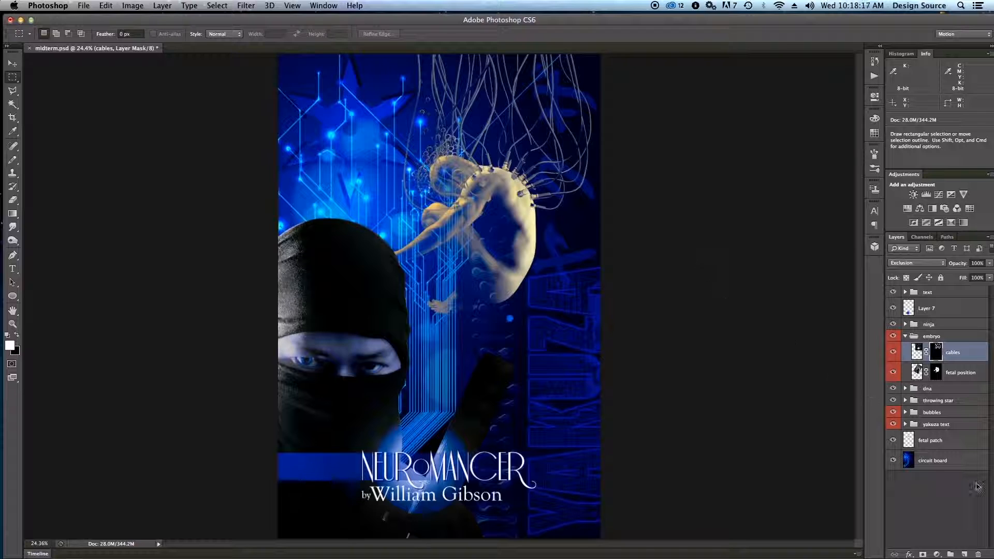
Disable the fetal position layer's mask to see the unmasked image, and enable it again.
left_click(938, 373)
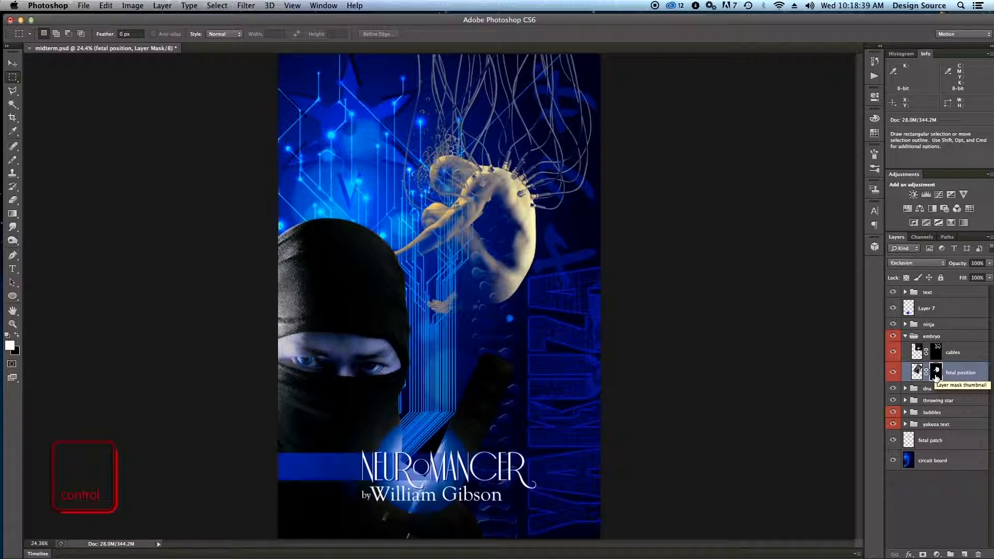
left_click(935, 374, "ctrl")
left_click(913, 383)
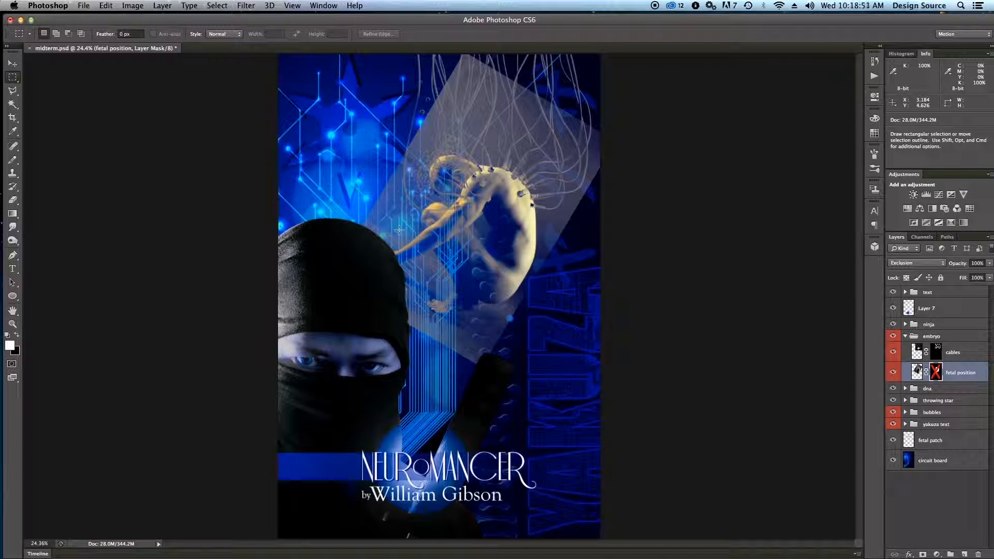
right_click(936, 372)
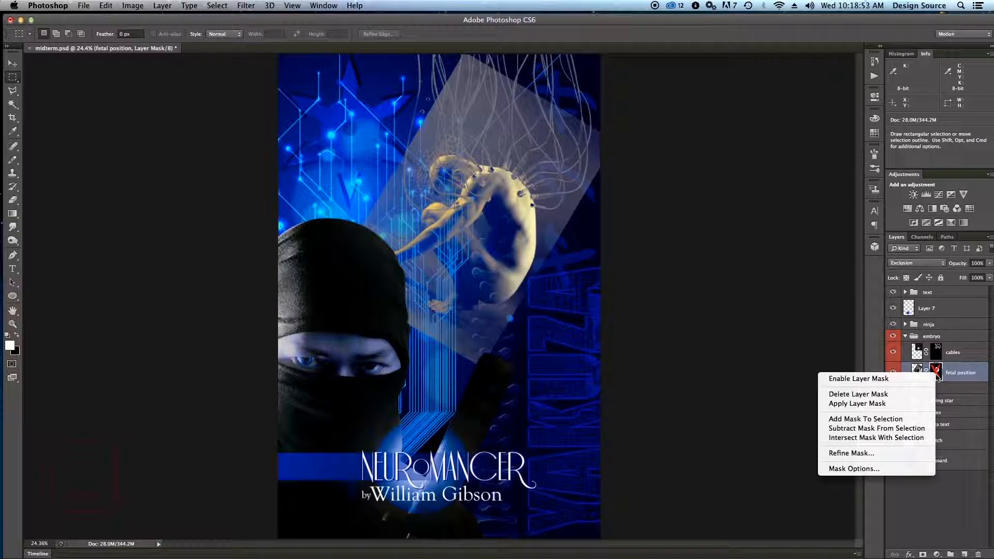
left_click(902, 377)
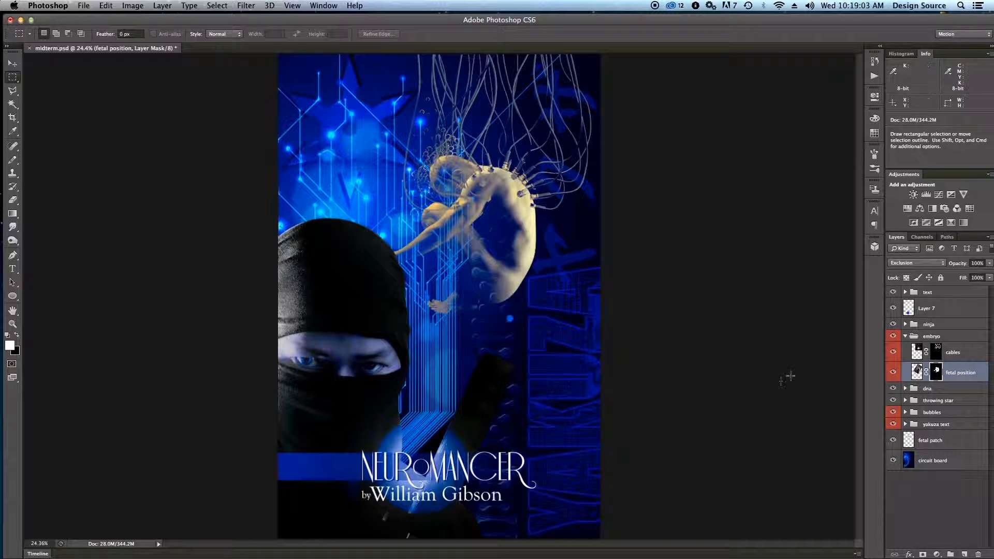
Collapse the embryo group, expand the bubbles group, and view the bubbles highlight mask on its own before returning to the composite.
left_click(905, 337)
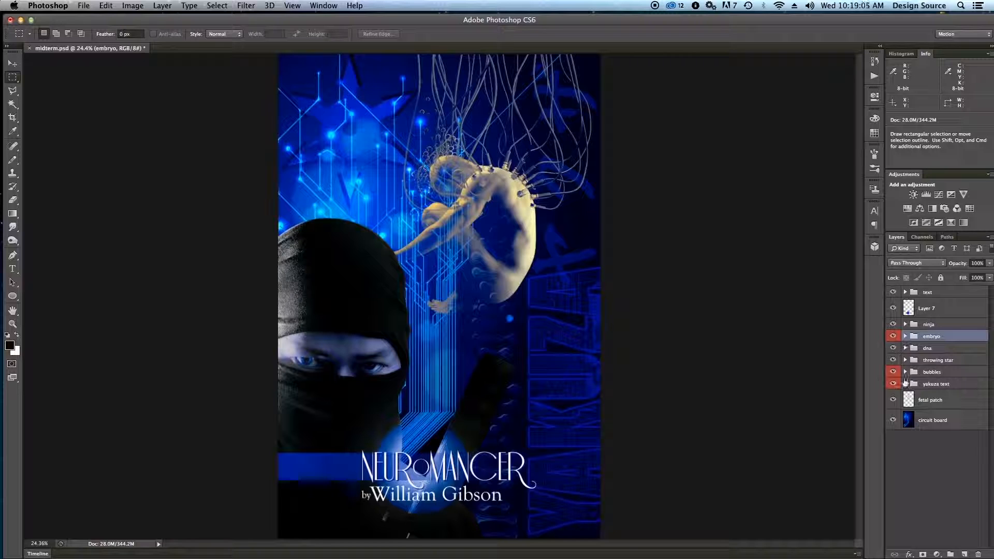
left_click(905, 372)
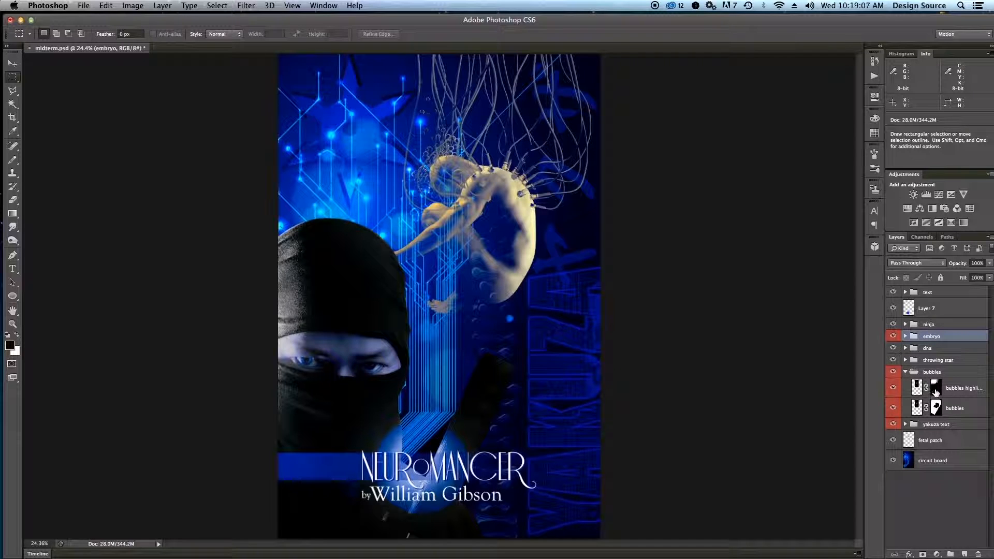
left_click(936, 392)
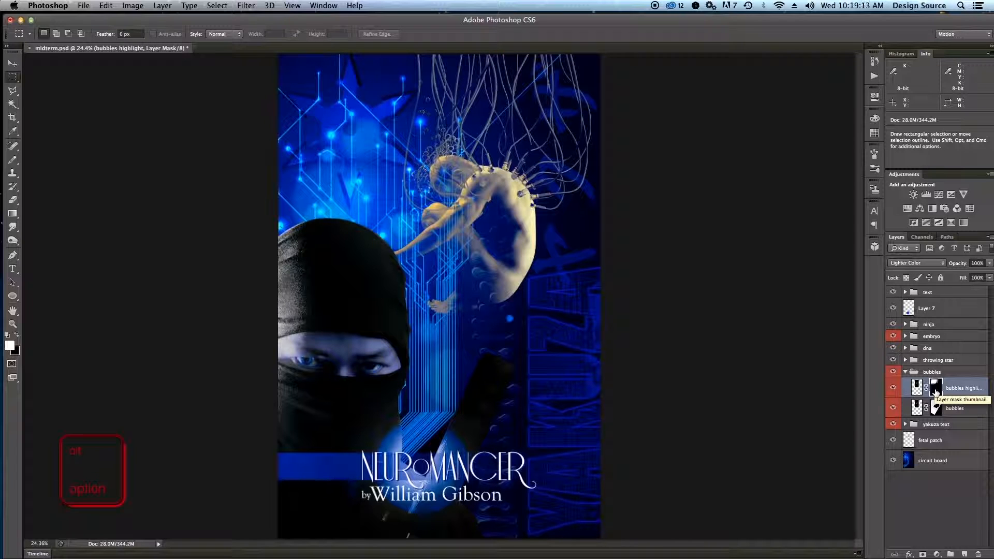
left_click(935, 392, "alt")
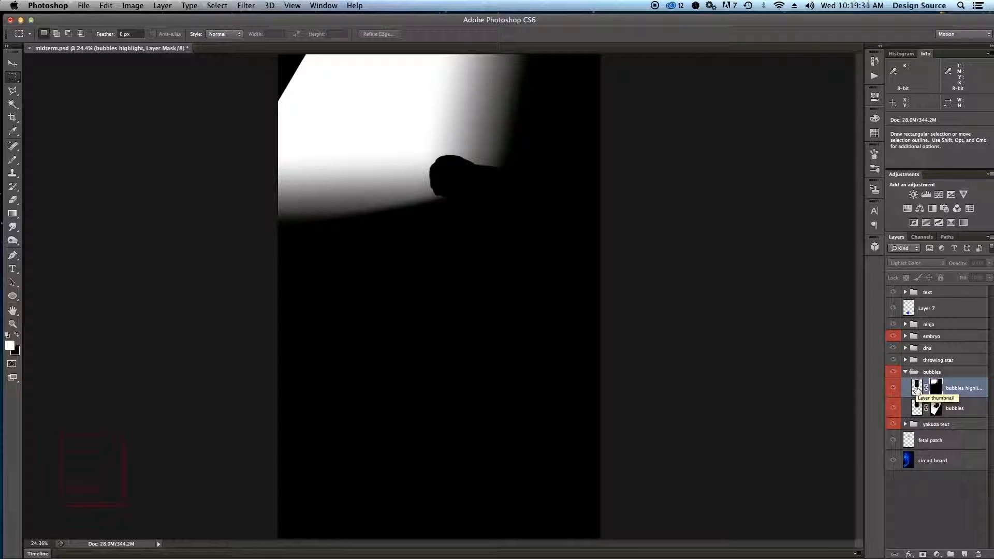
left_click(943, 392, "alt")
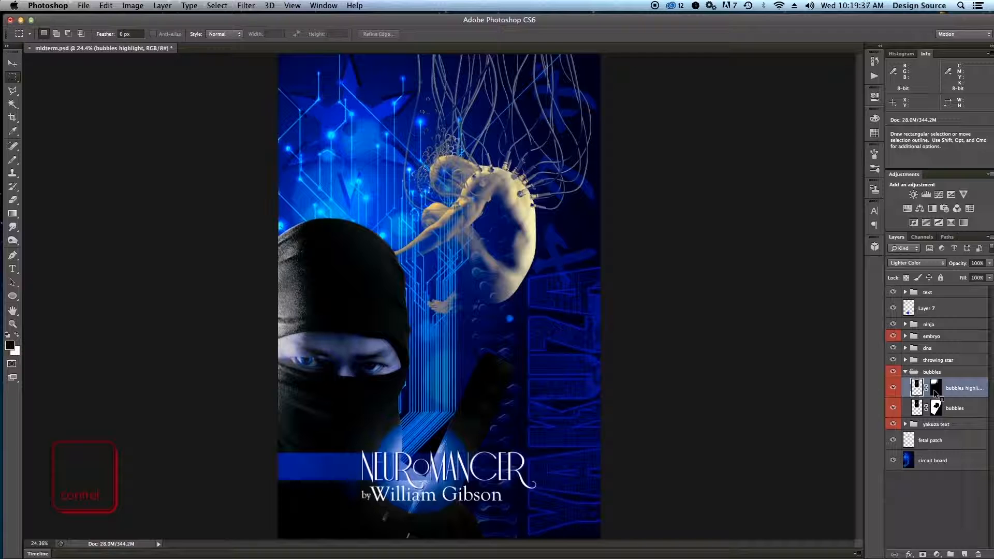
Compare the artwork with the bubbles highlight mask disabled and enabled, and select the mask of the bubbles layer below.
left_click(934, 393, "ctrl")
left_click(895, 395)
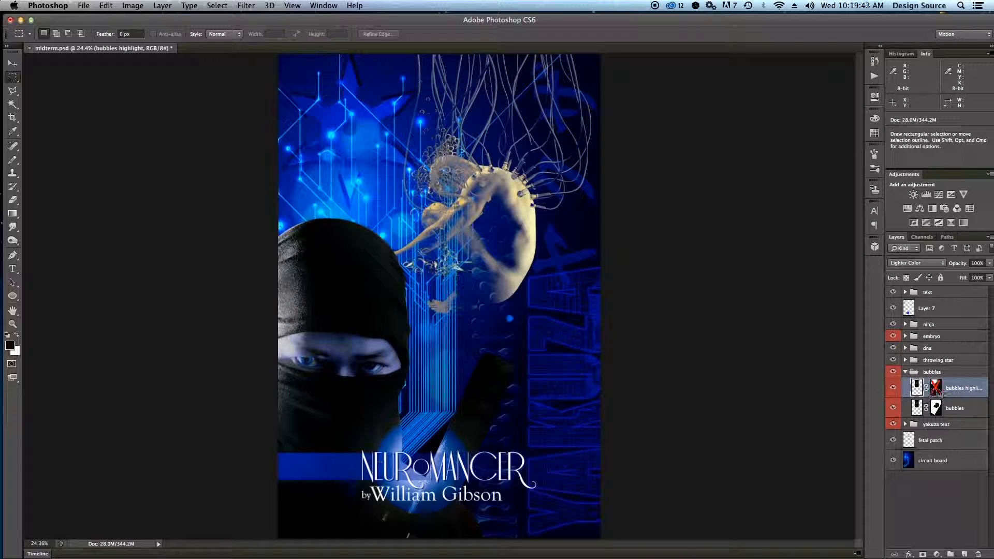
left_click(935, 389, "ctrl")
left_click(895, 390)
key("ctrl")
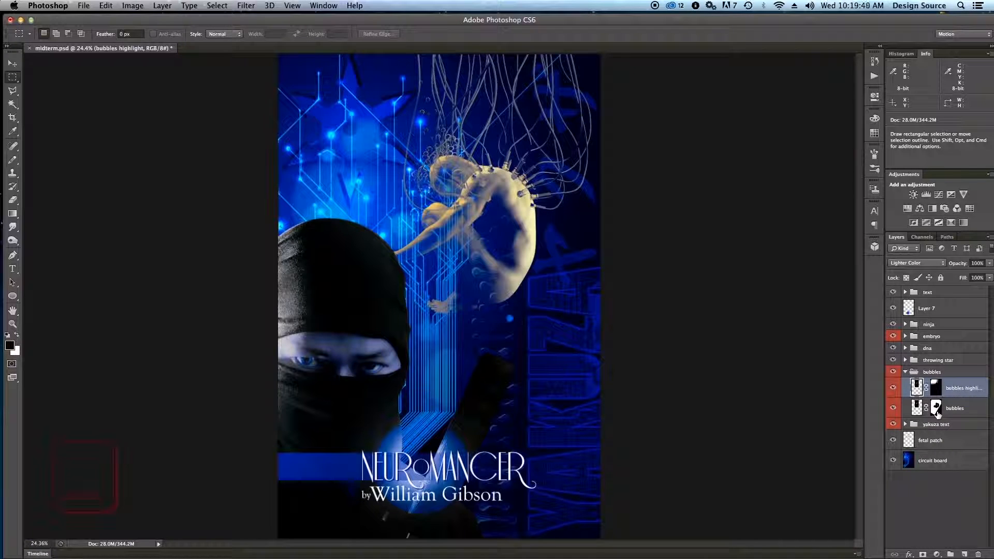
left_click(936, 409)
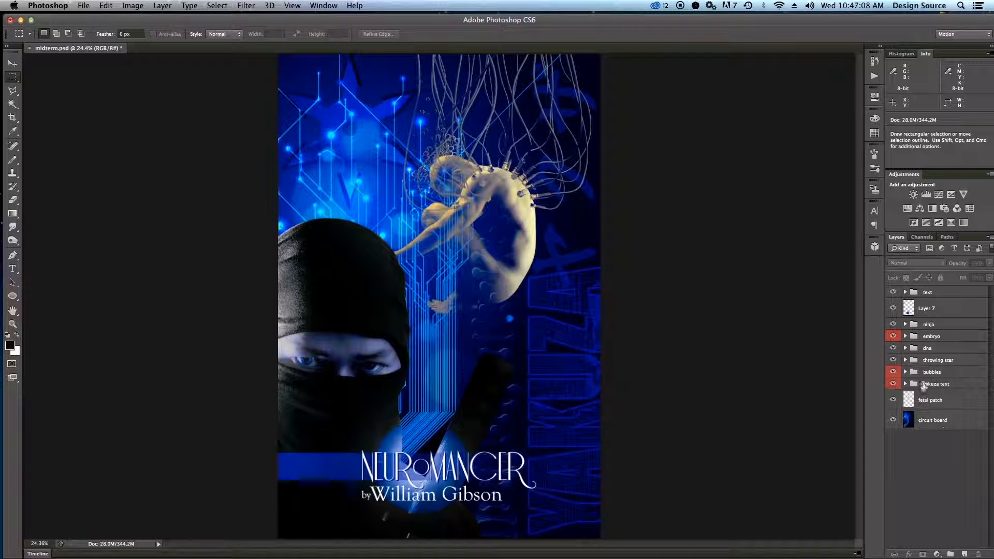
Expand the dna group and inspect the dna strand 1 and dna strand 2 layers.
left_click(906, 348)
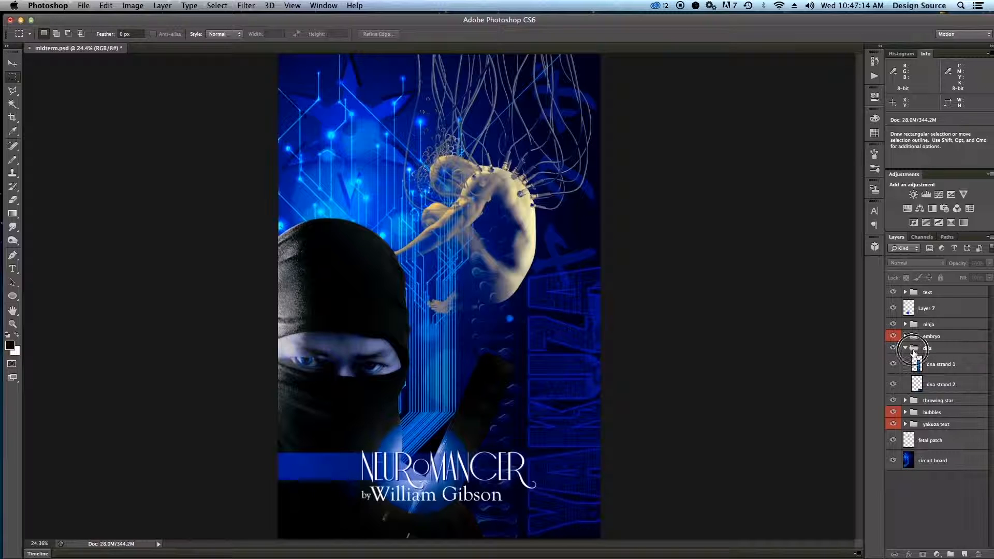
left_click(913, 350)
left_click(916, 365)
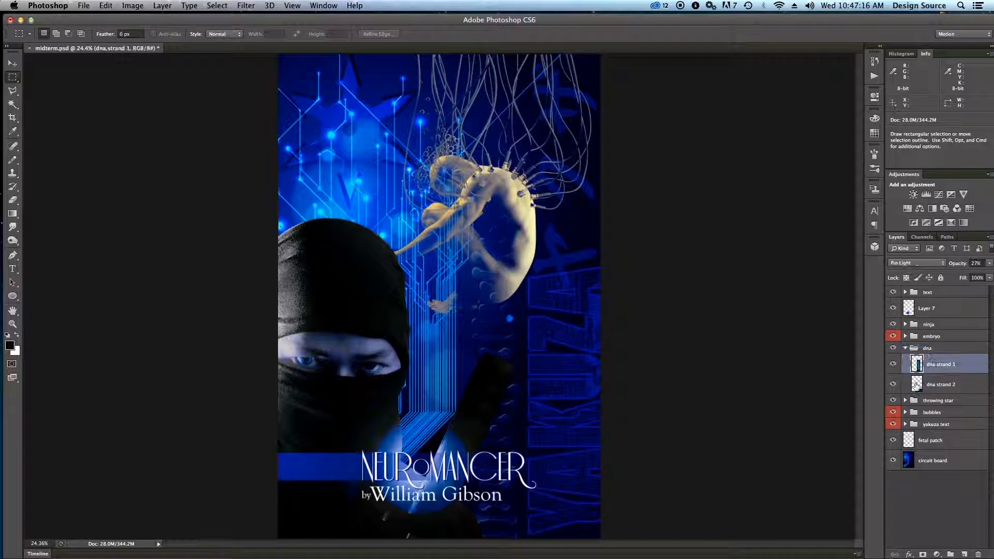
left_click(916, 384)
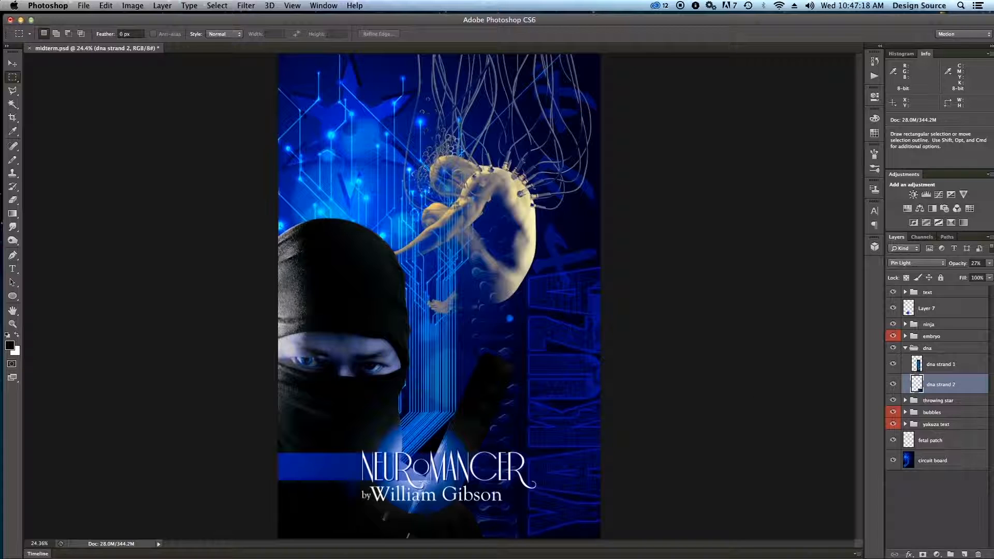
Toggle the visibility of dna strand 1 and dna strand 2 to identify each strand in the artwork.
left_click(900, 365)
left_click(894, 365)
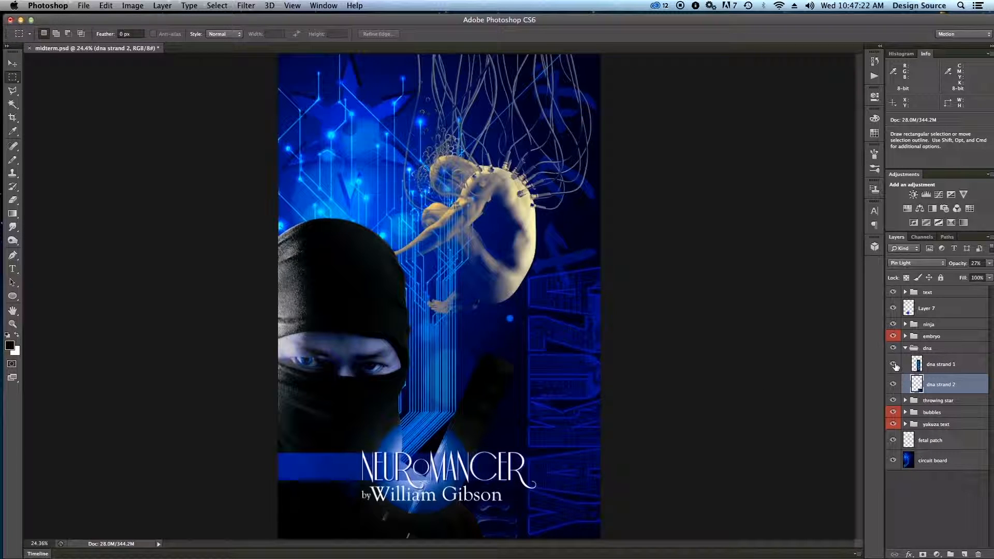
left_click(894, 385)
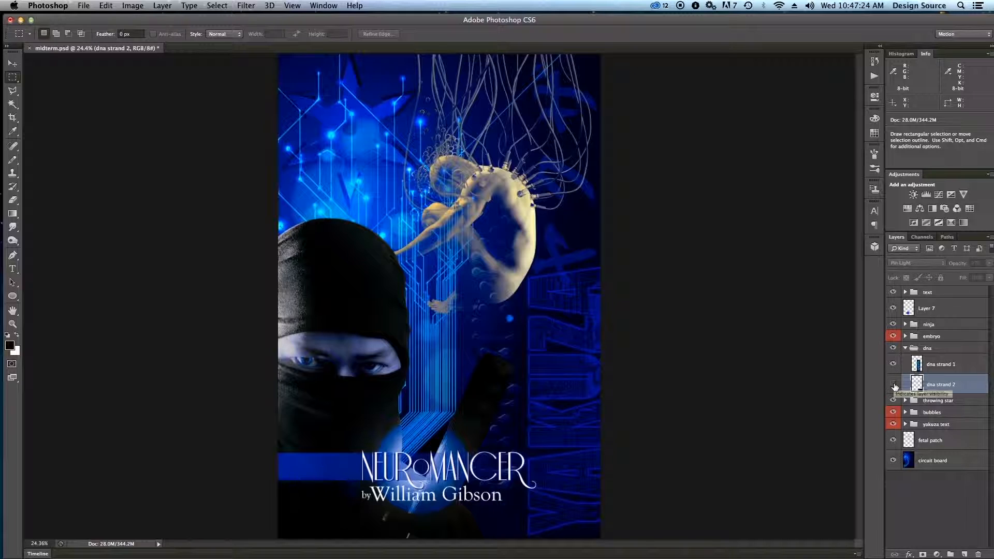
left_click(892, 383)
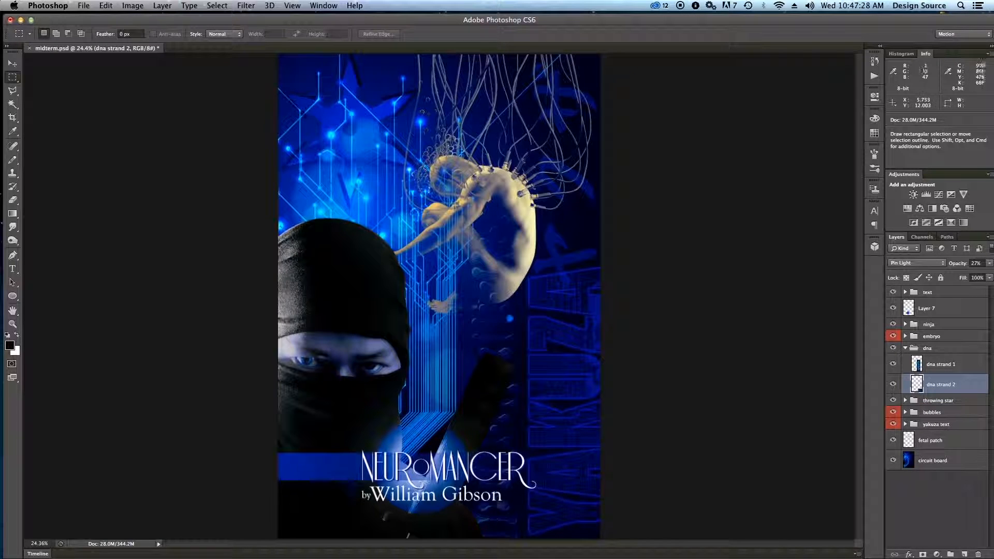
left_click(893, 365)
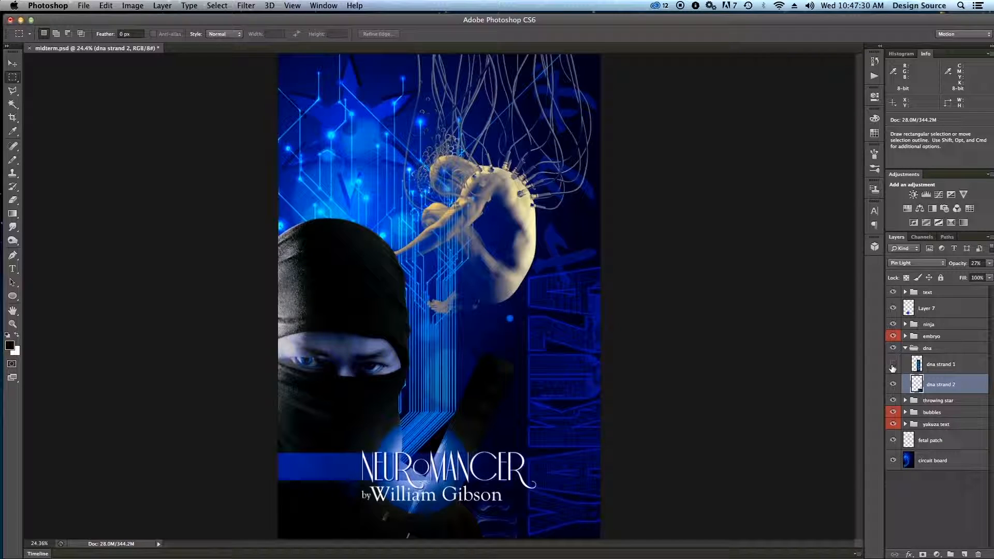
Add a Reveal All layer mask to the dna strand 1 layer.
left_click(939, 364)
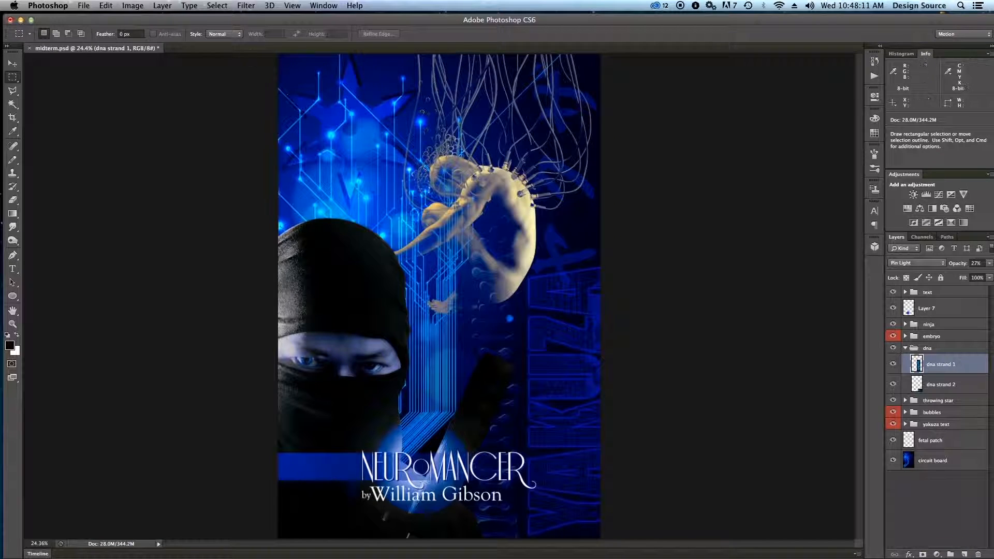
left_click(136, 7)
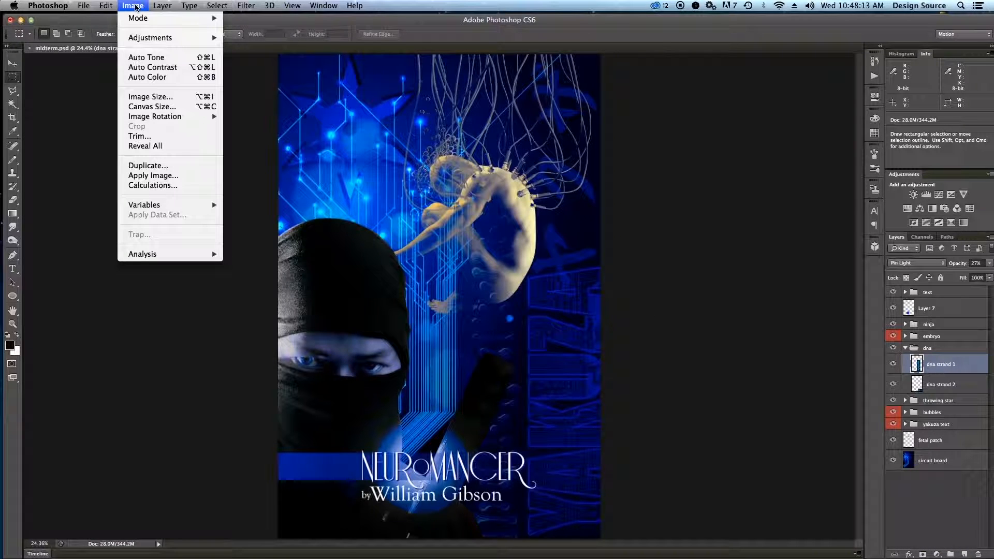
mouse_move(162, 6)
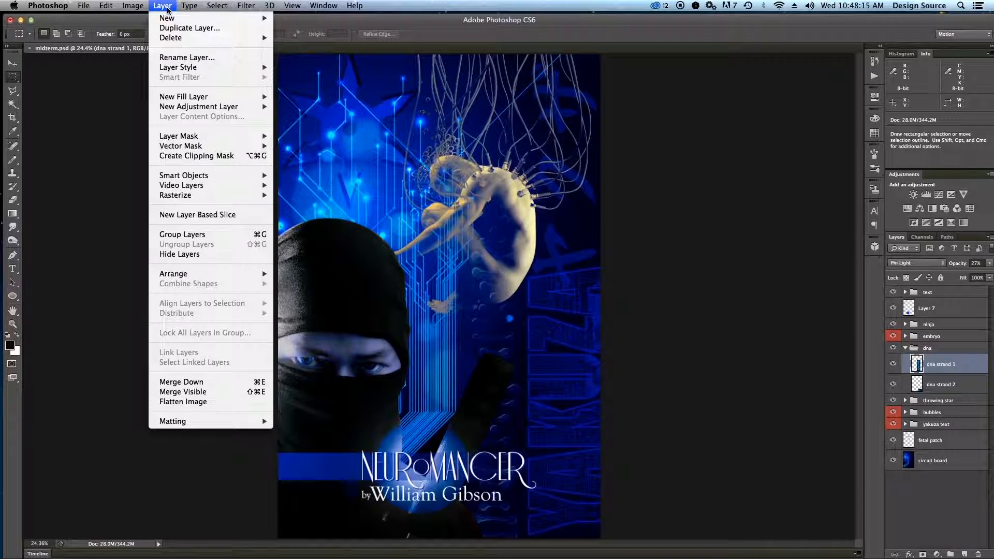
mouse_move(180, 137)
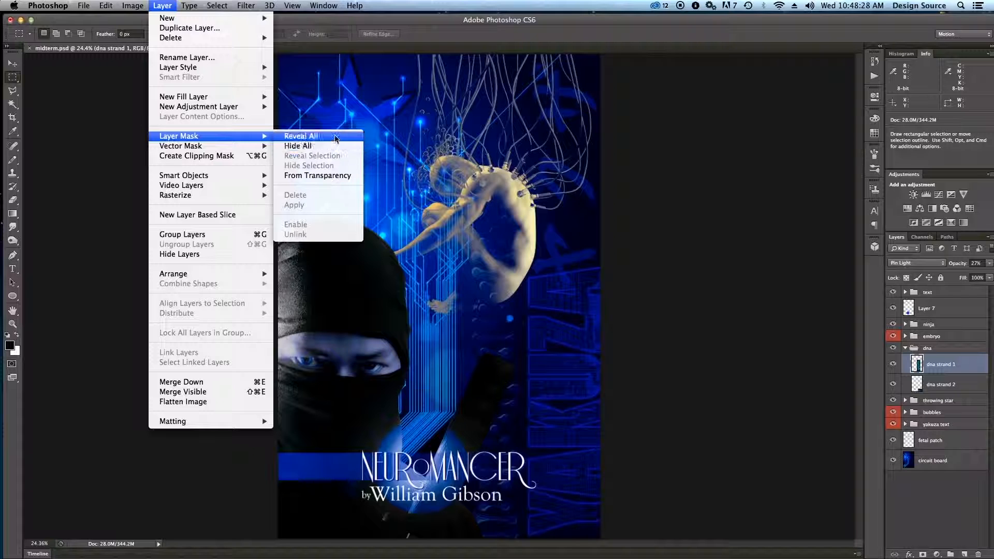
left_click(311, 136)
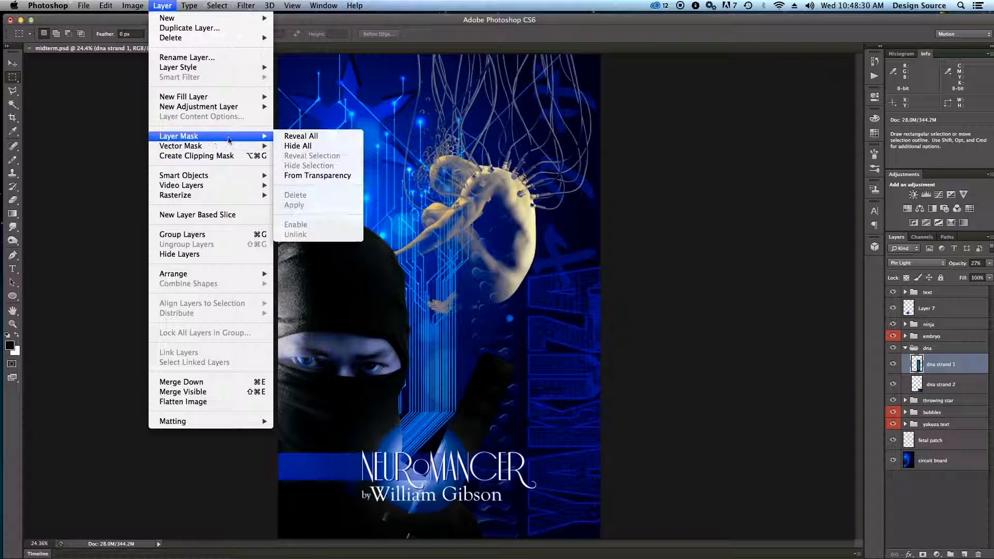
mouse_move(237, 137)
left_click(301, 136)
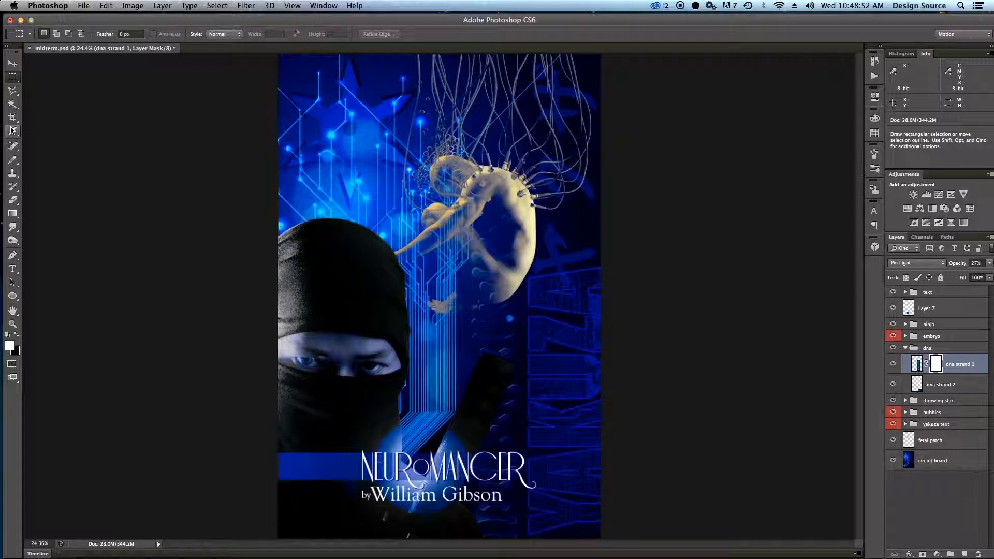
Try erasing with the Eraser tool on the dna strand 1 mask near the bottom of the embryo, and undo the stroke.
left_click(13, 202)
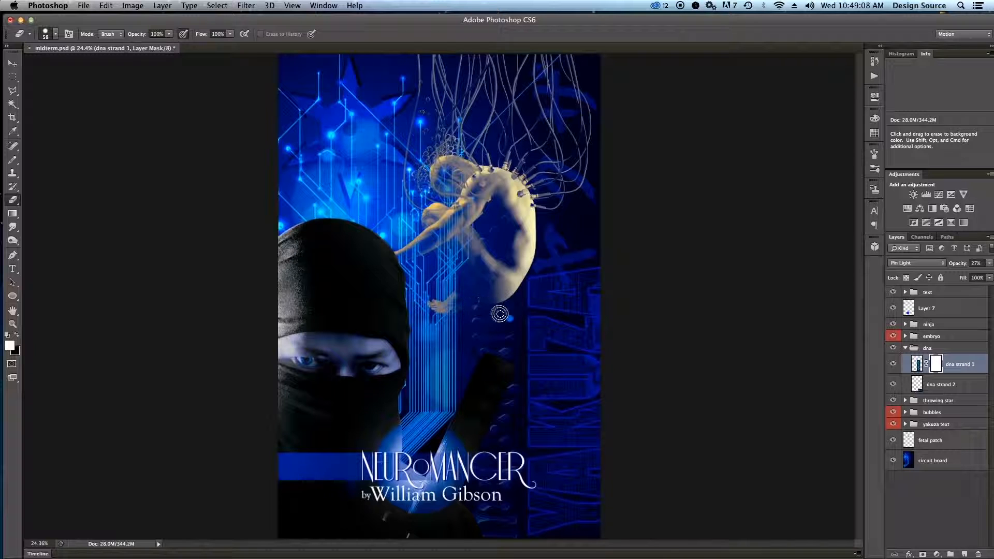
left_click_drag(525, 313, 531, 313)
key("super+z")
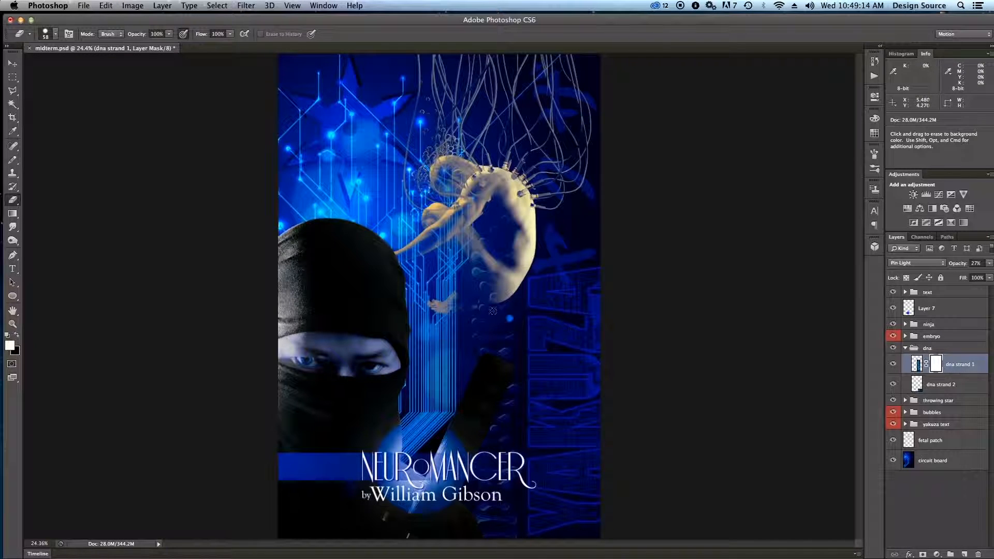
key("super+z")
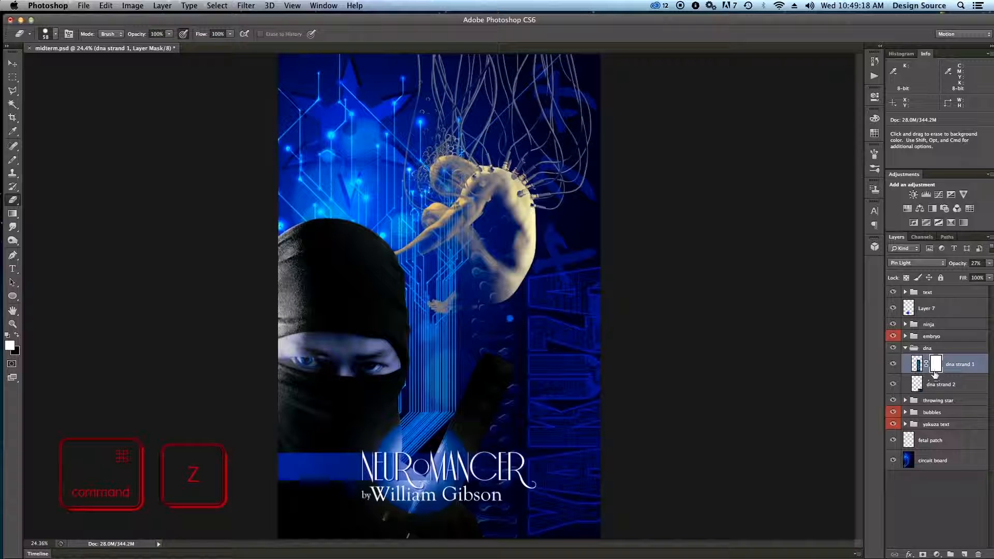
Select the dna group and add a Reveal All layer mask to the whole group.
left_click(917, 348)
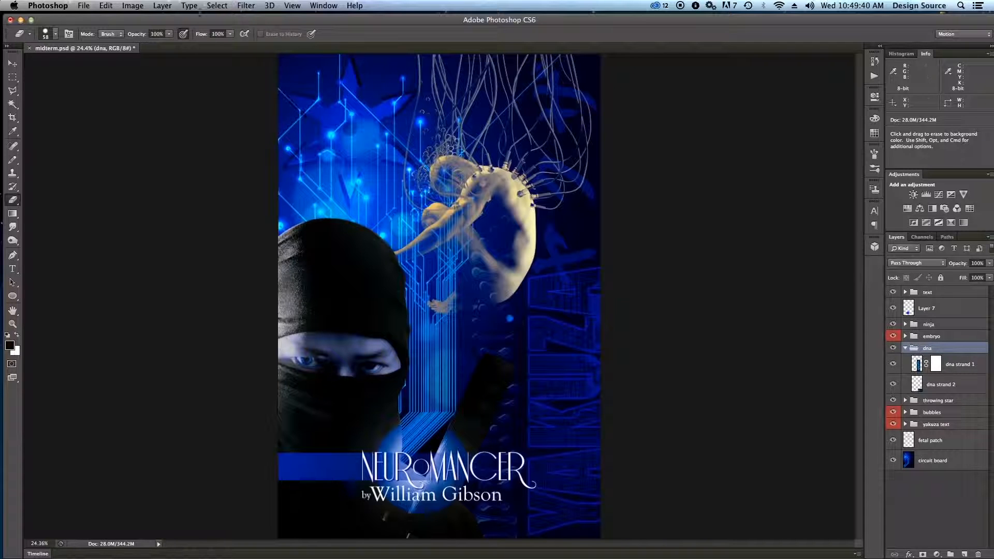
left_click(135, 6)
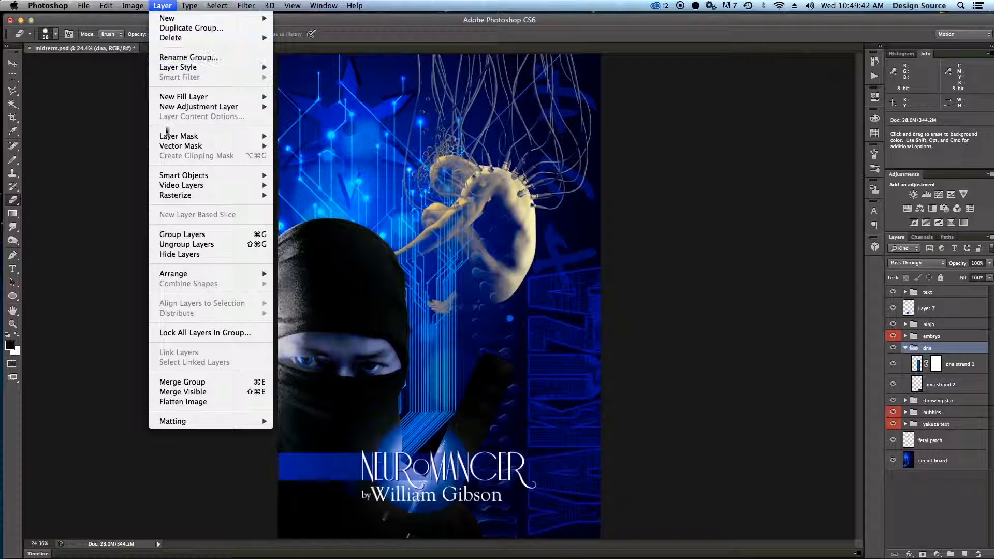
mouse_move(169, 139)
left_click(299, 136)
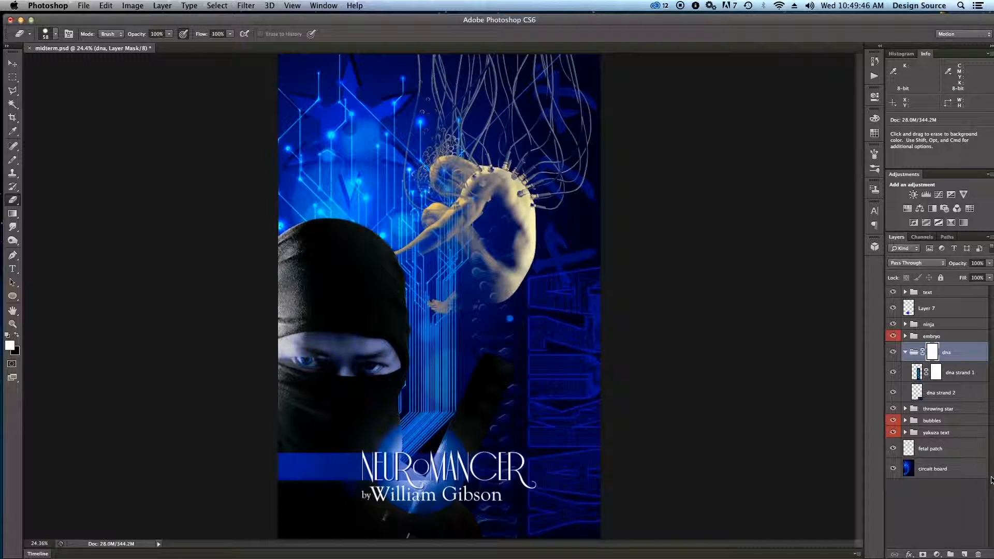
Draw a black-to-transparent linear gradient on the dna group mask from the title up to the embryo, and briefly view the mask alone.
left_click(12, 213)
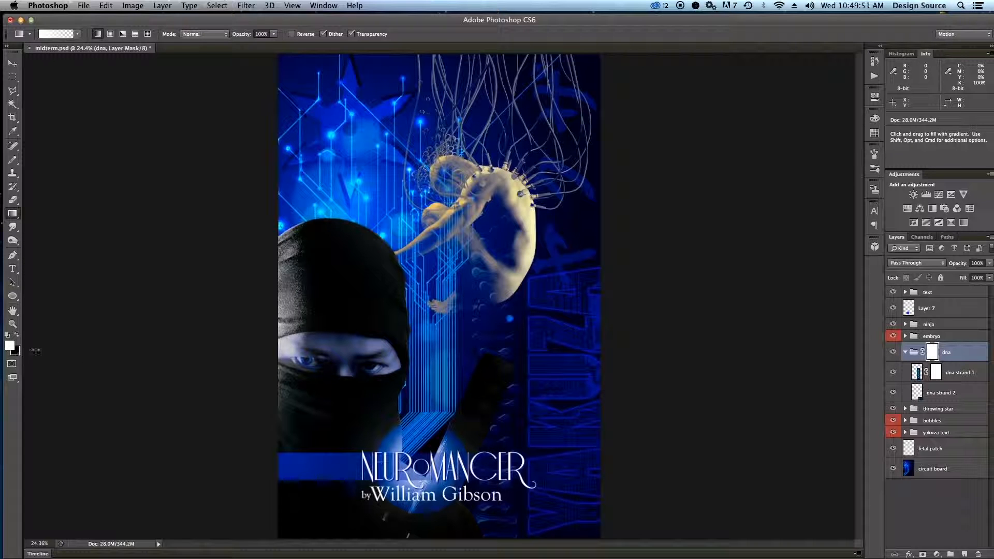
left_click(78, 34)
left_click(79, 35)
left_click(17, 336)
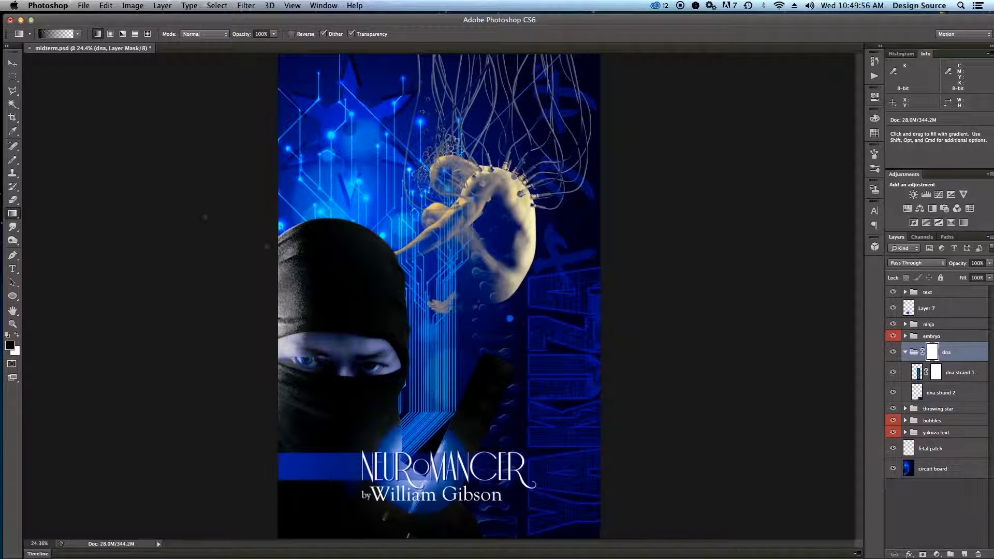
left_click_drag(458, 507, 470, 229)
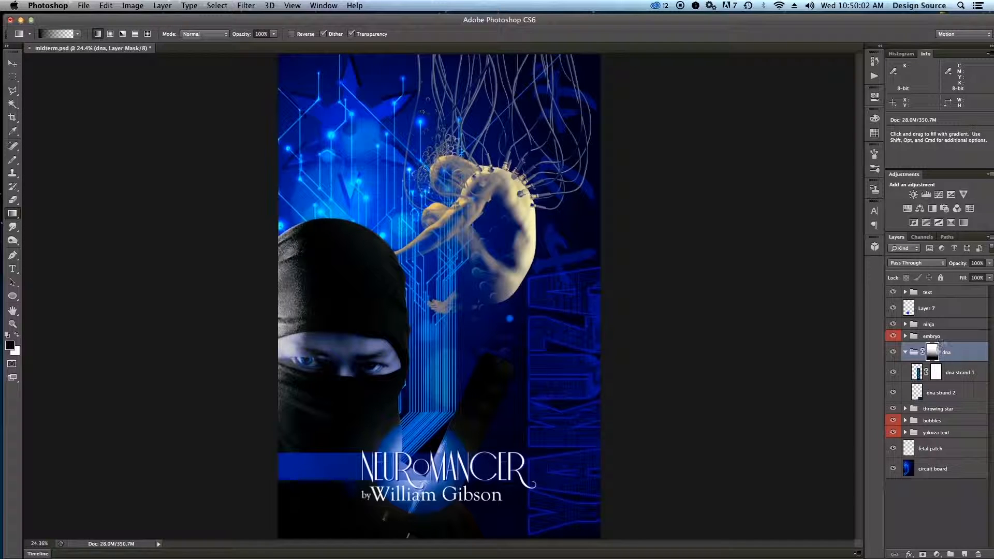
left_click(932, 357, "alt")
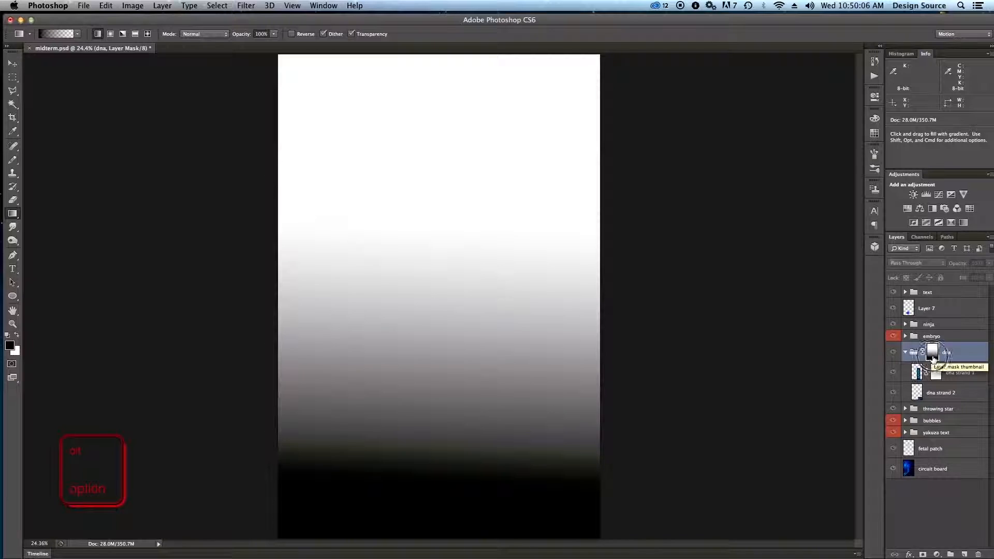
left_click(932, 356, "alt")
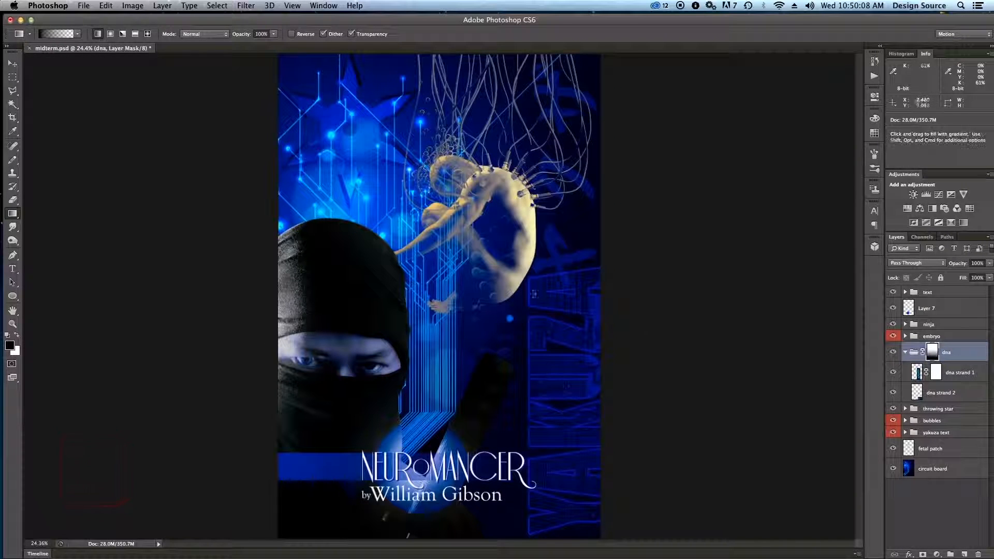